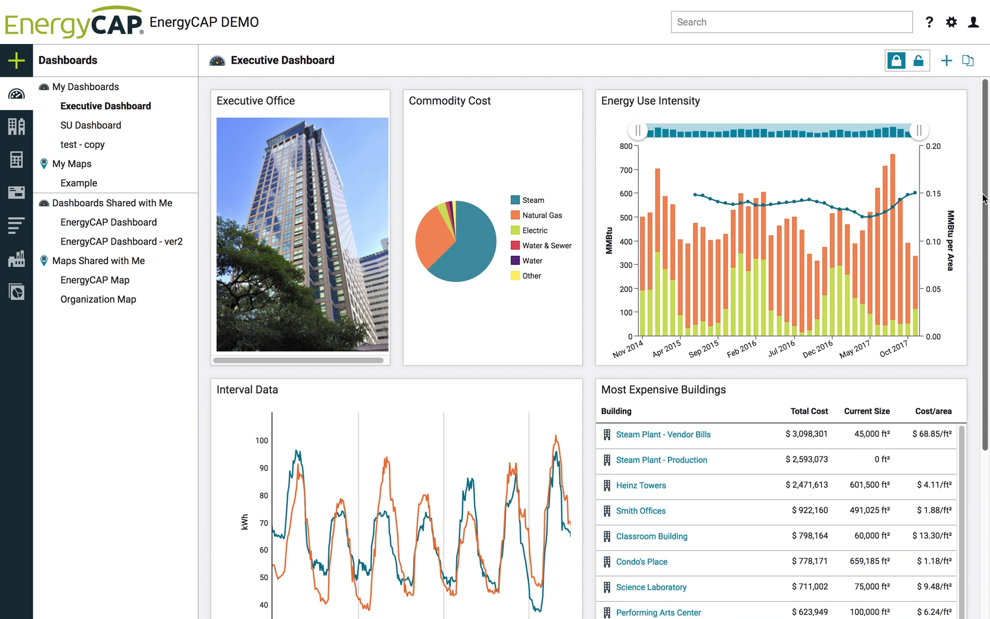
Unlock the Executive Dashboard and review the Monthly Trend widget's filter settings, closing them without saving.
{"action": "left_click_drag", "start_coordinate": [982, 220], "coordinate": [982, 405]}
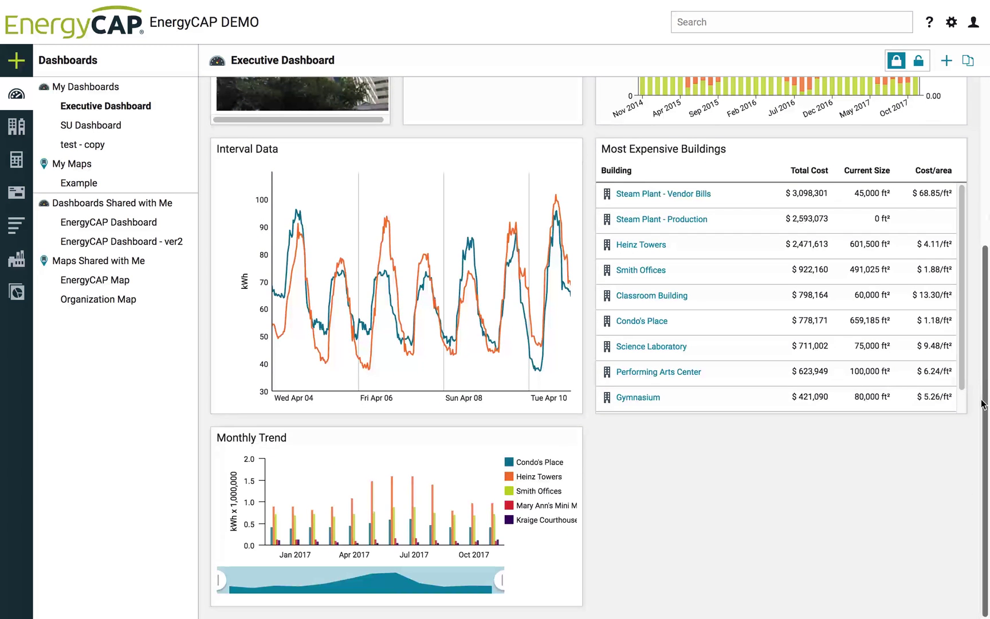
{"action": "left_click", "coordinate": [918, 60]}
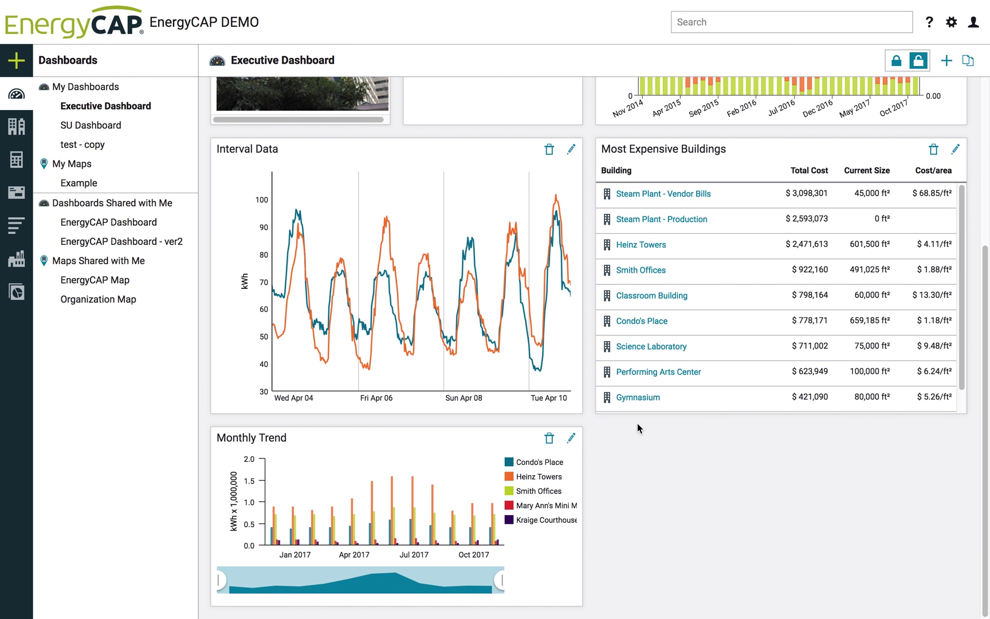
{"action": "left_click", "coordinate": [571, 438]}
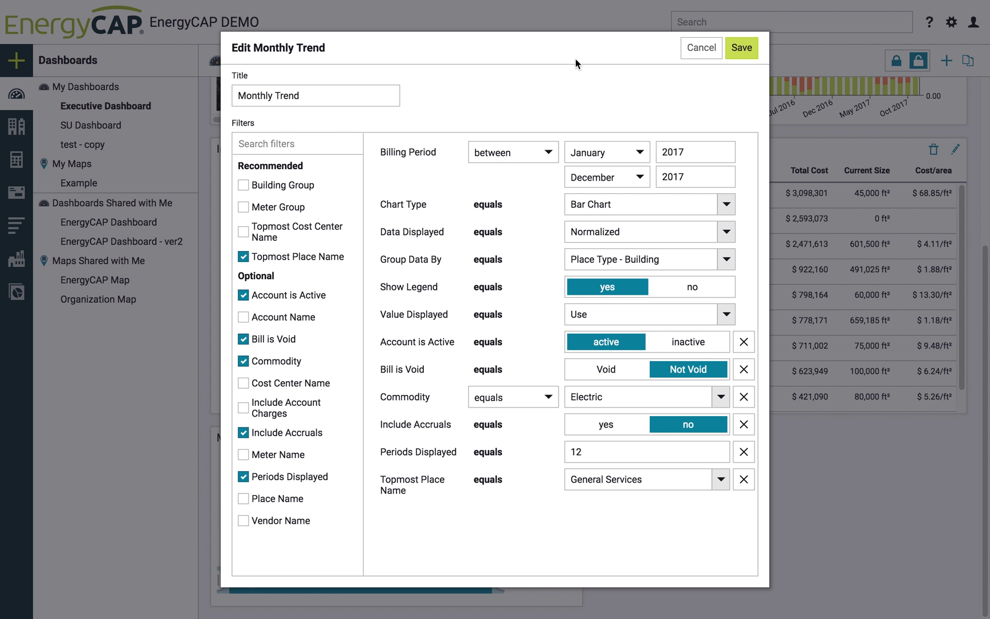
{"action": "left_click", "coordinate": [700, 54]}
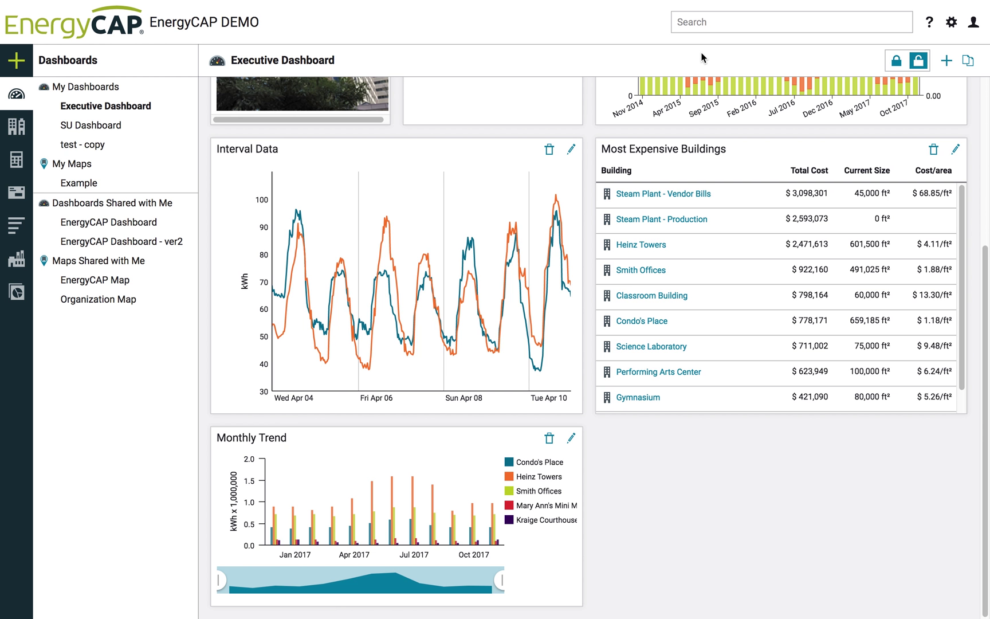
From the Example map, look up the Smith Offices building and view its calendarized monthly data.
{"action": "left_click", "coordinate": [82, 184]}
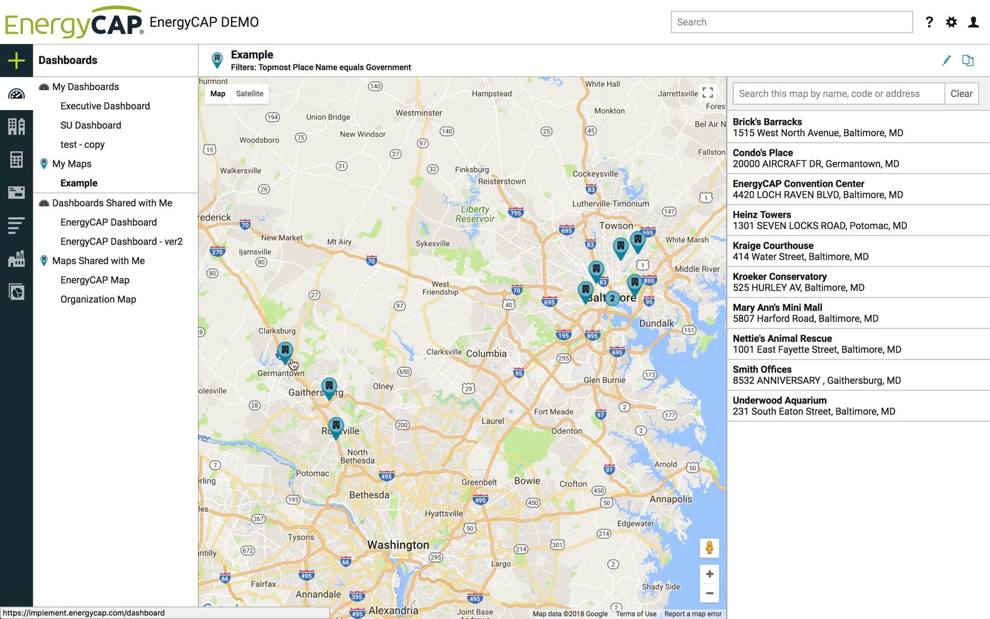
{"action": "left_click", "coordinate": [327, 389]}
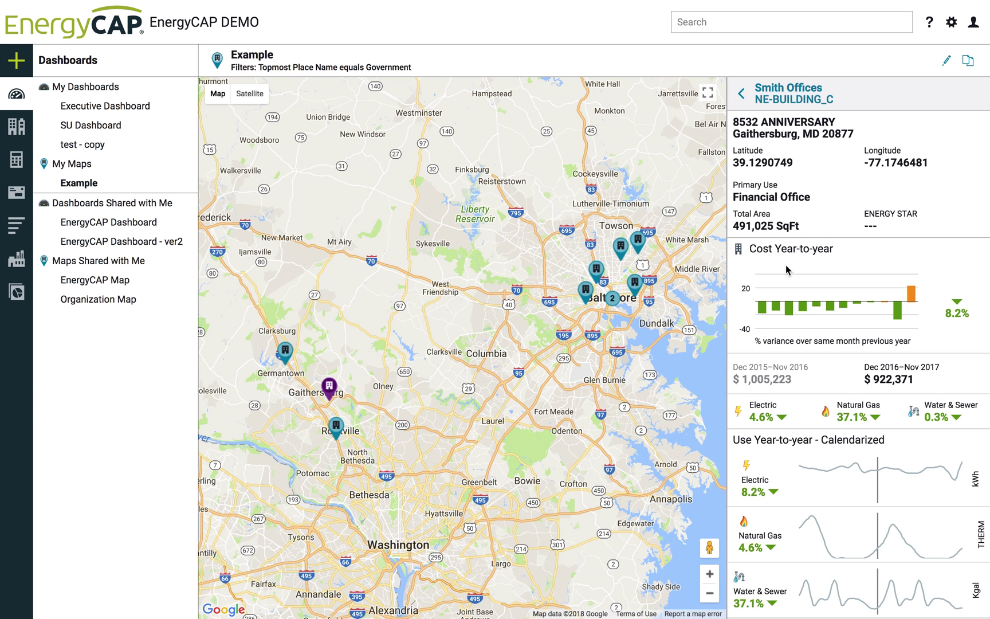
{"action": "left_click", "coordinate": [778, 105]}
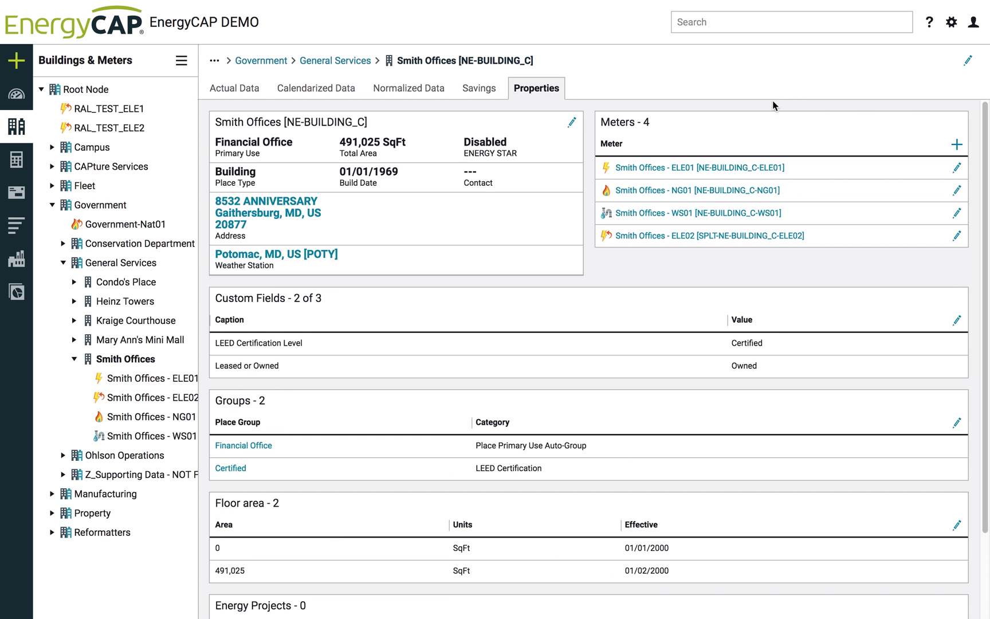
{"action": "left_click", "coordinate": [319, 92]}
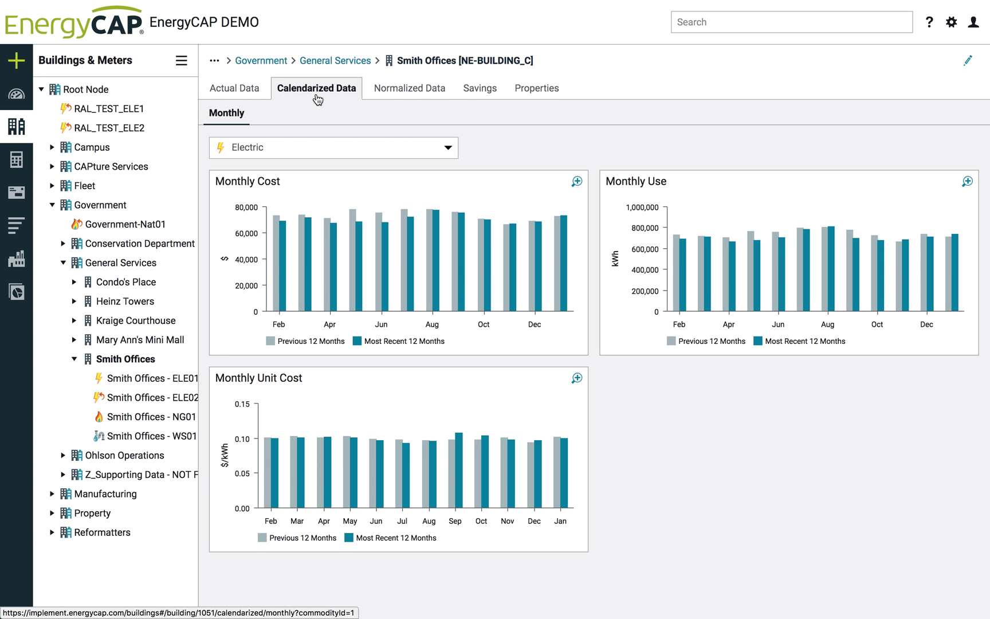
Copy the iframe embed code for publicly sharing the Organization Map and close the sharing dialog.
{"action": "left_click", "coordinate": [9, 99]}
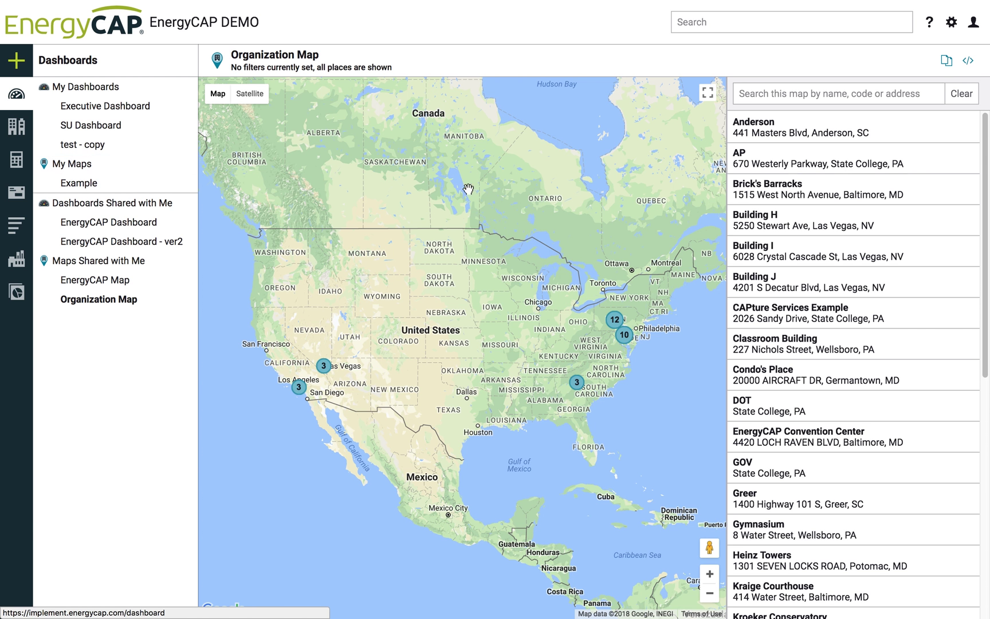
{"action": "left_click", "coordinate": [968, 61]}
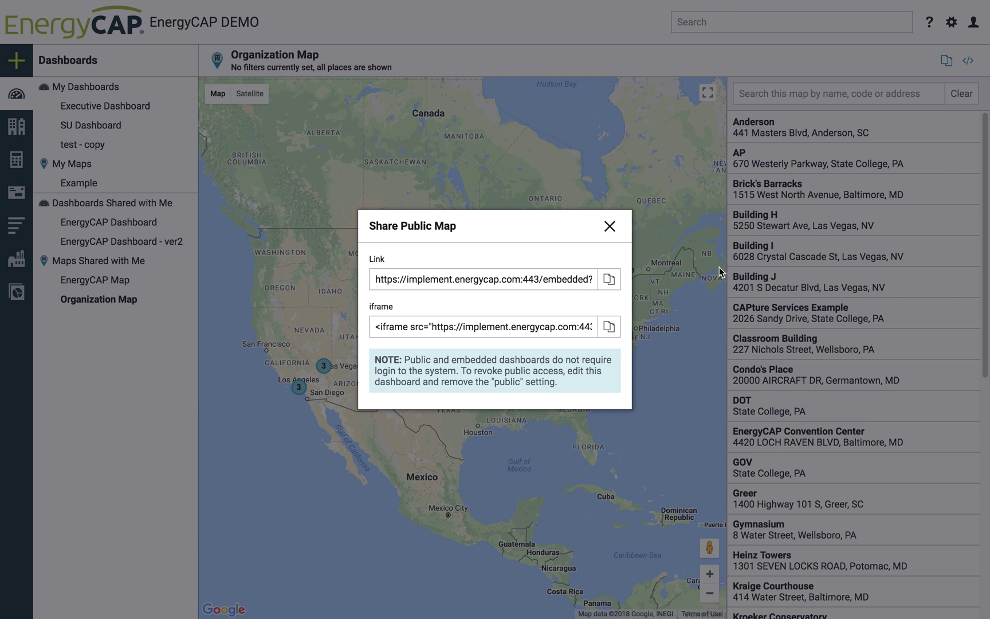
{"action": "left_click", "coordinate": [610, 327]}
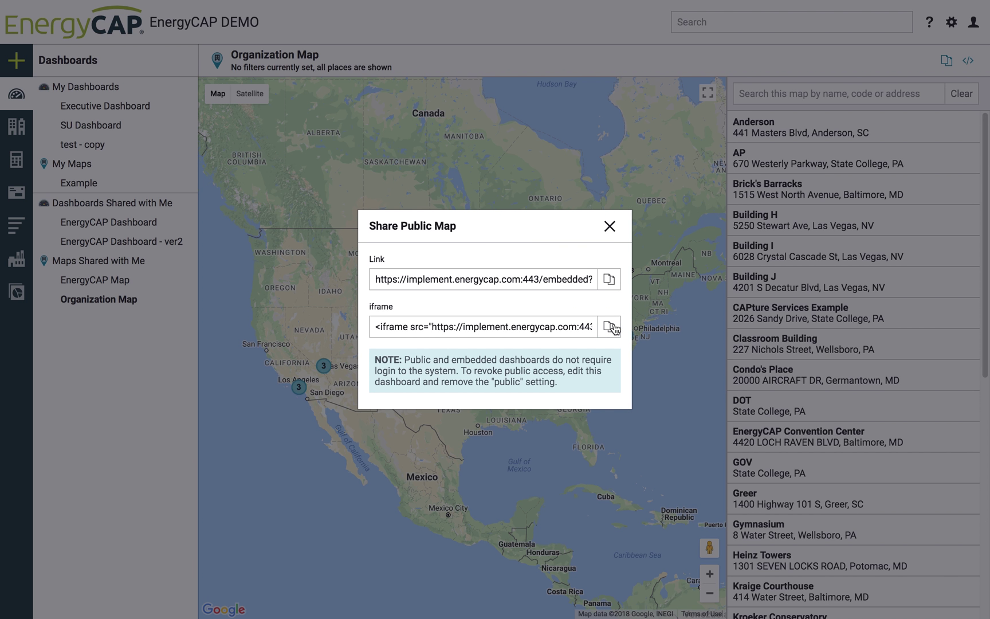
{"action": "left_click", "coordinate": [609, 225]}
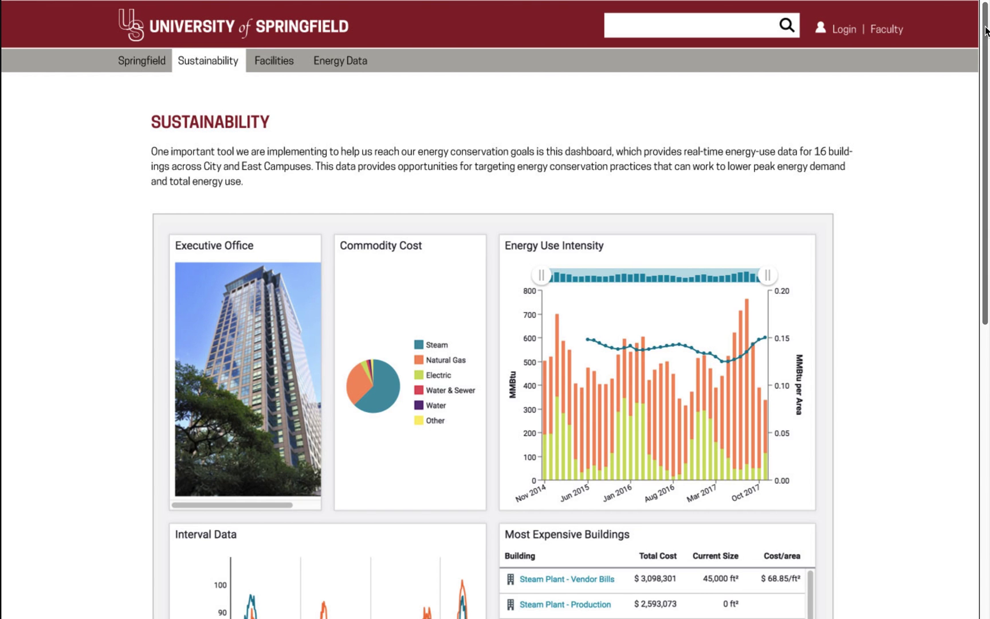
Examine the energy dashboard embedded in the University of Springfield's Sustainability page, from its upper charts down to Monthly Trend.
{"action": "scroll", "coordinate": [962, 240], "scroll_direction": "down", "scroll_amount": 7}
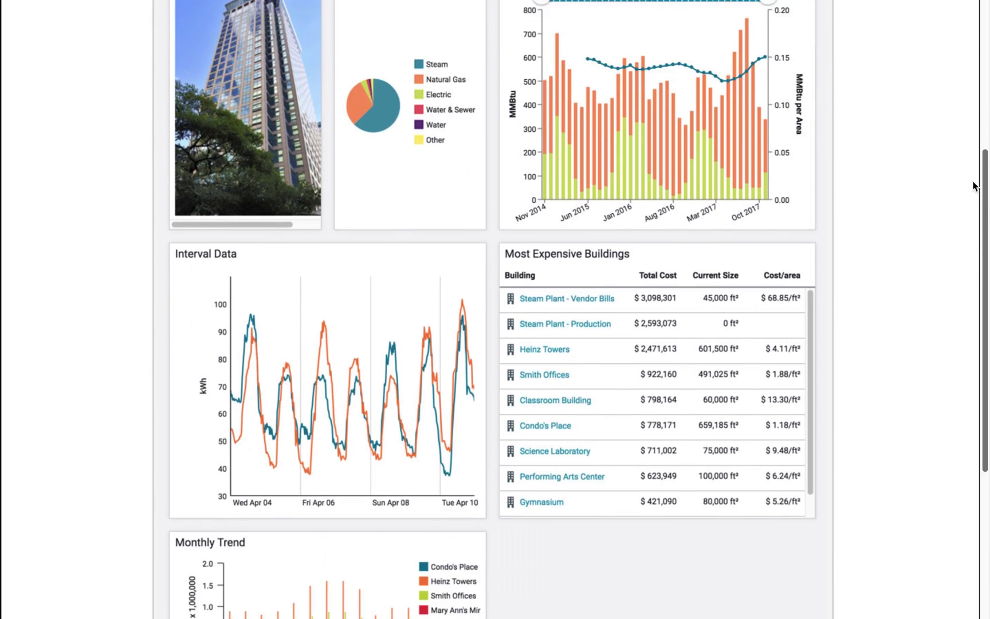
{"action": "scroll", "coordinate": [961, 235], "scroll_direction": "down", "scroll_amount": 2}
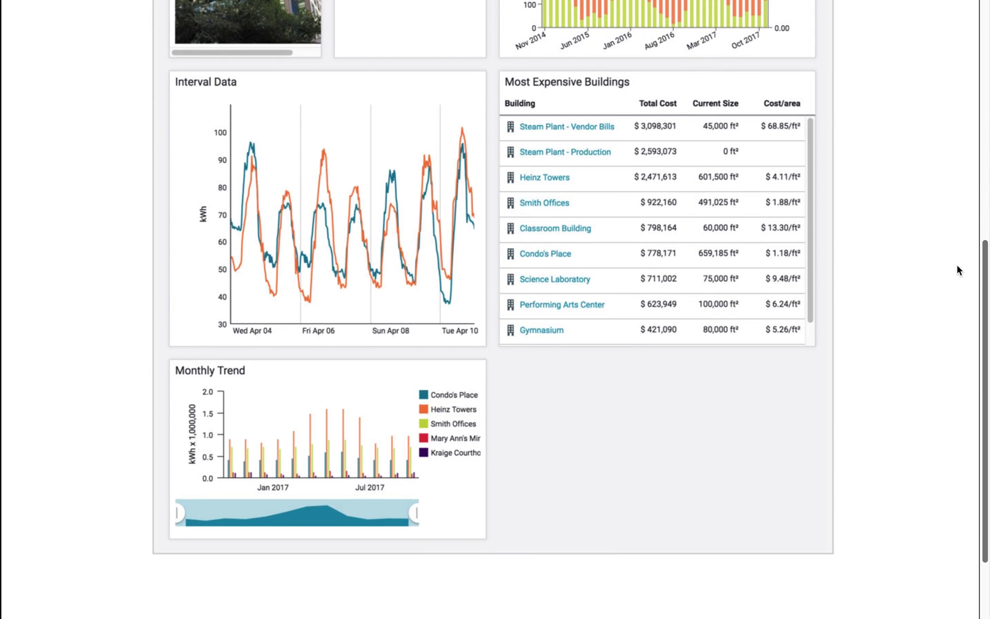
{"action": "scroll", "coordinate": [957, 263], "scroll_direction": "up", "scroll_amount": 7}
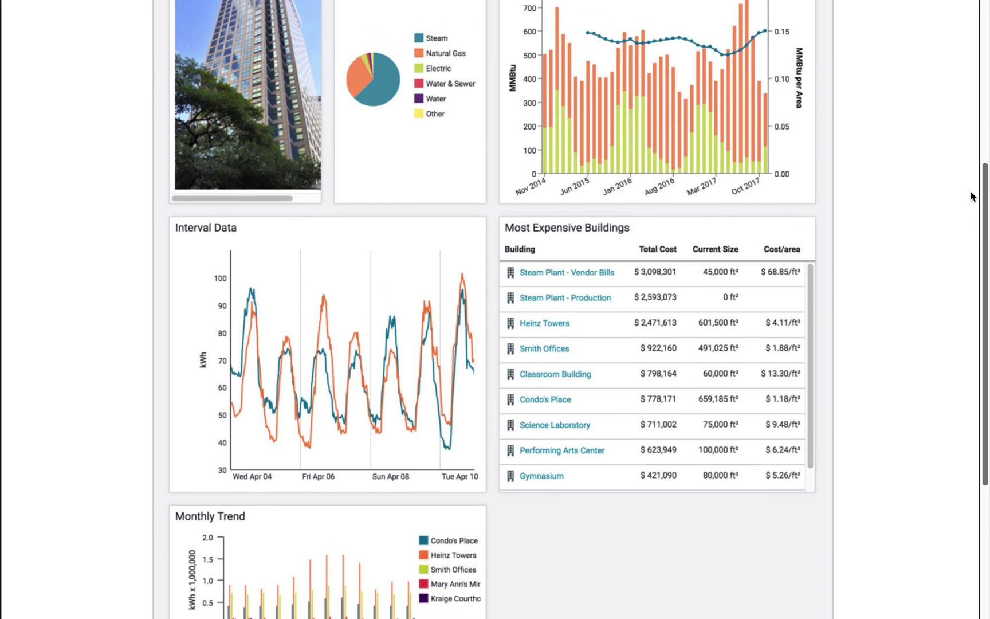
{"action": "scroll", "coordinate": [982, 91], "scroll_direction": "up", "scroll_amount": 2}
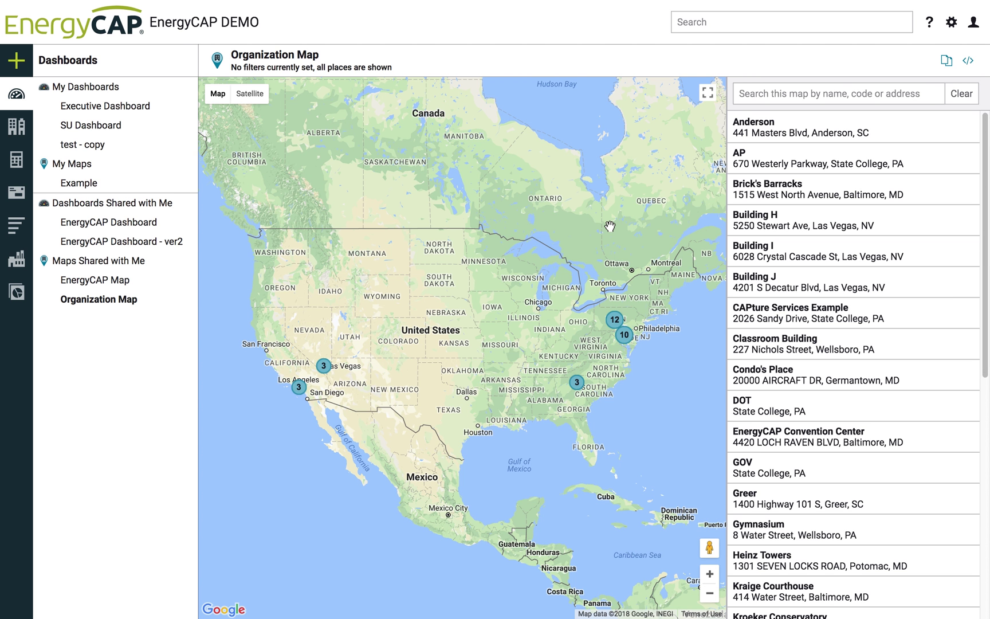
Look through the types of items that can be created, from dashboards to bill processing.
{"action": "left_click", "coordinate": [15, 60]}
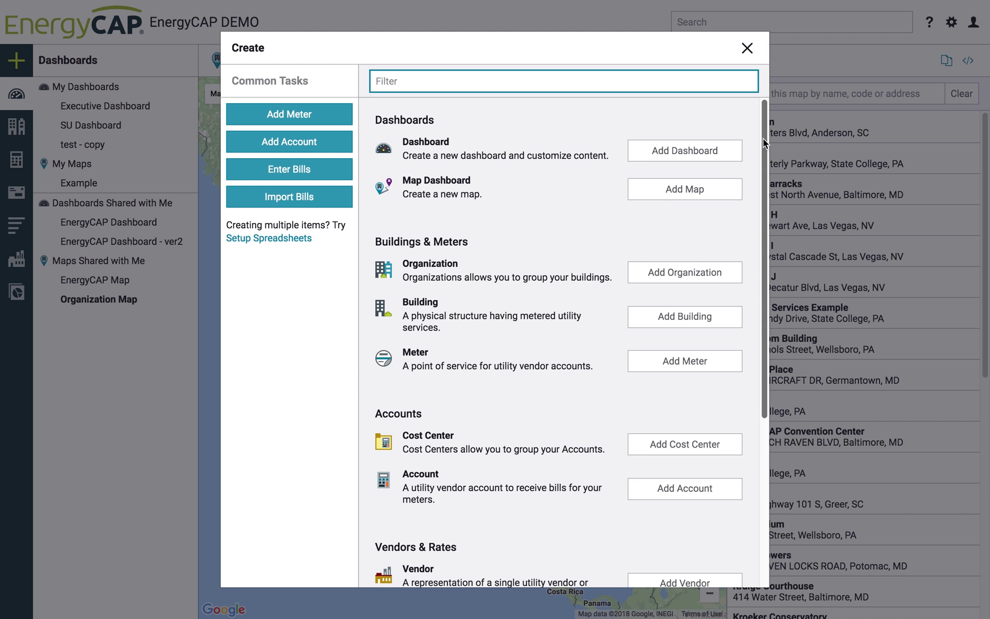
{"action": "left_click_drag", "start_coordinate": [763, 141], "coordinate": [755, 313]}
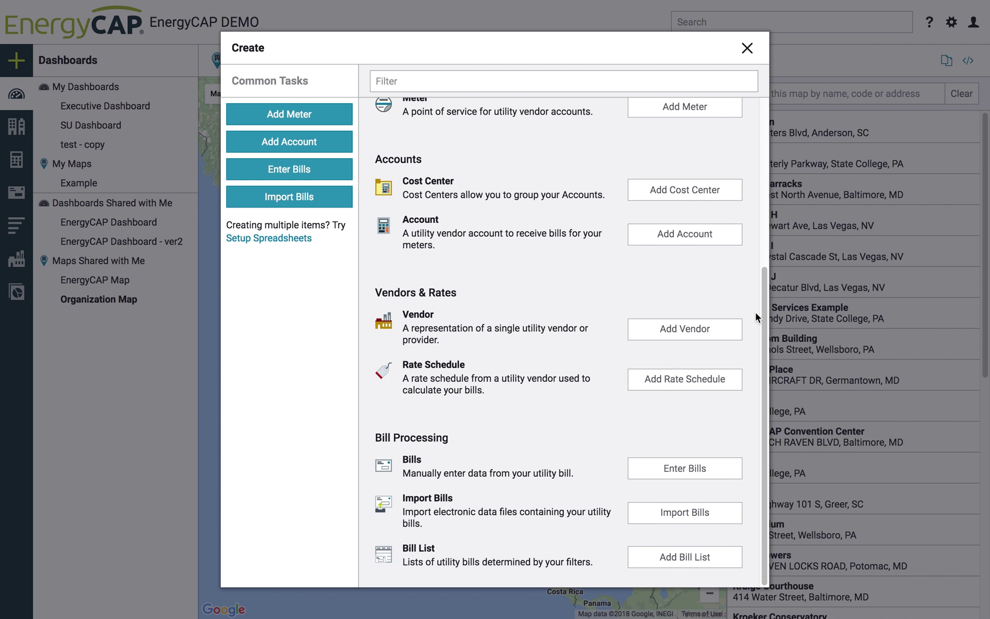
{"action": "left_click_drag", "start_coordinate": [762, 312], "coordinate": [784, 136]}
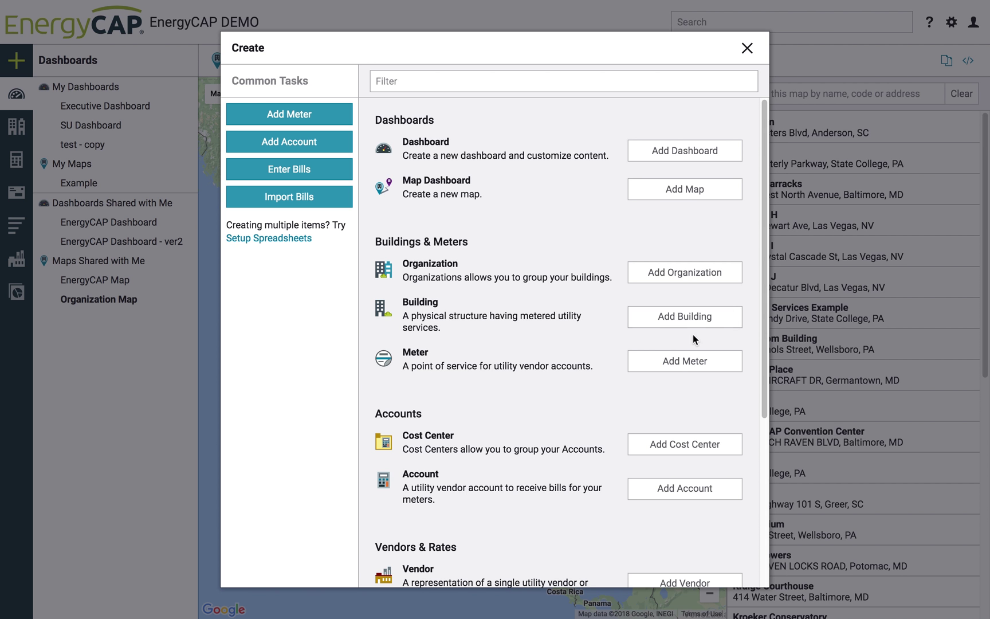
Open a new meter form, check the help for its Code and Bill Entry Note fields, and cancel it.
{"action": "left_click", "coordinate": [674, 362]}
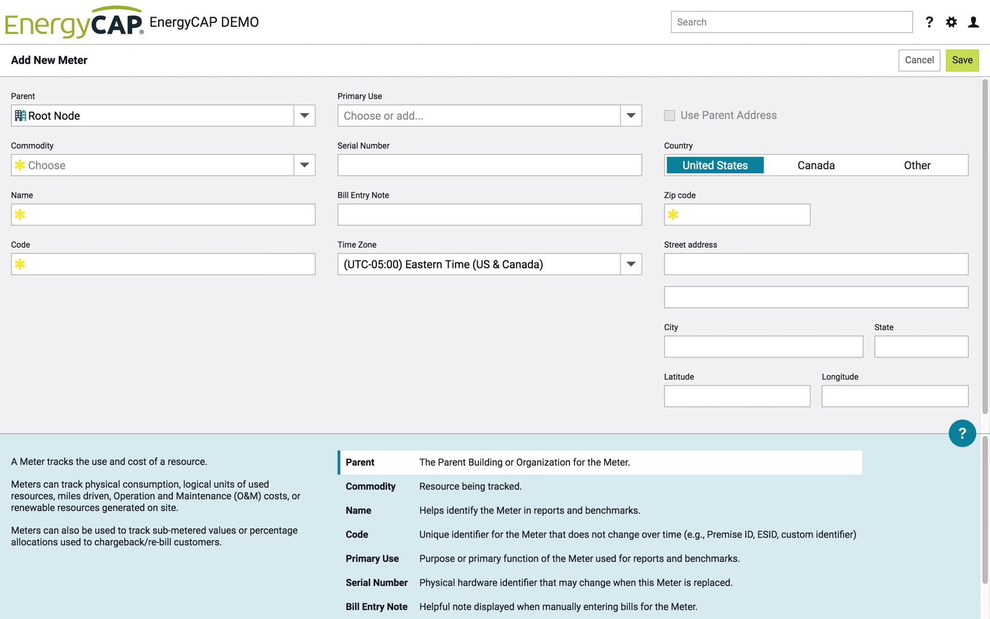
{"action": "left_click", "coordinate": [267, 261]}
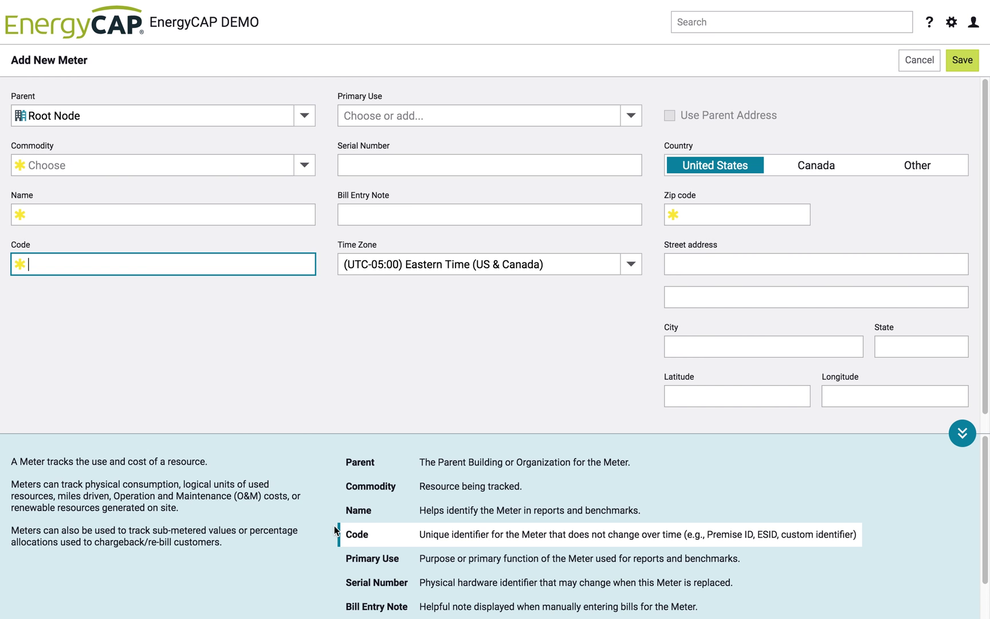
{"action": "left_click", "coordinate": [410, 213]}
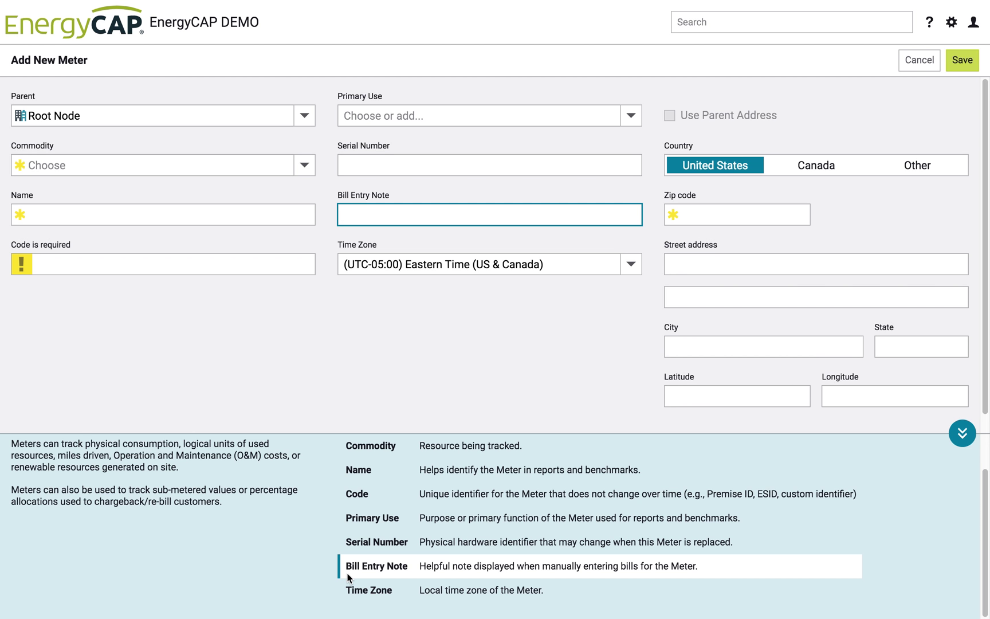
{"action": "left_click", "coordinate": [919, 59]}
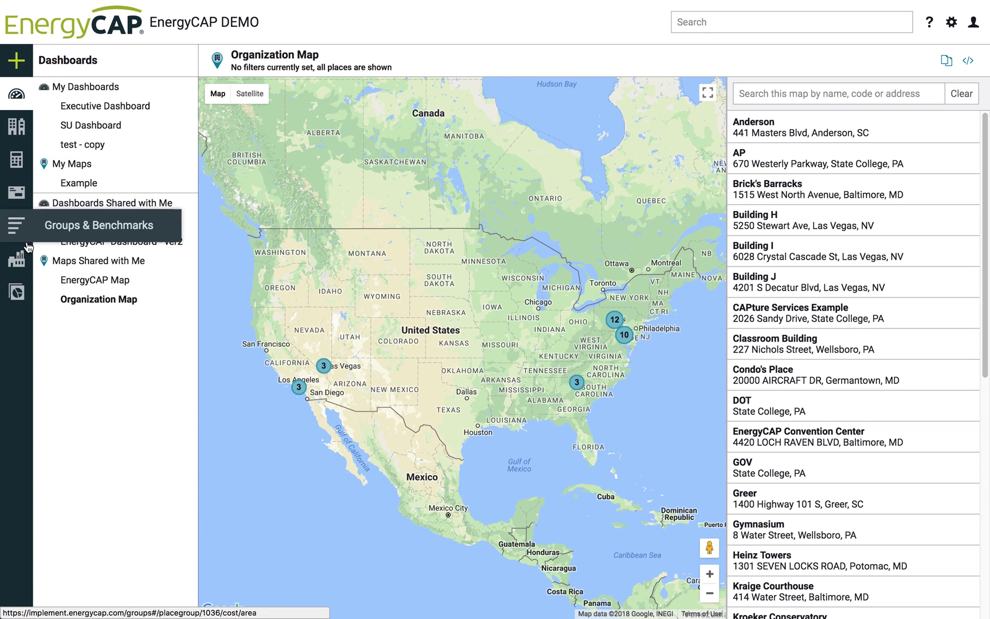
Show the list of all reports and filter it by the PDF output file type.
{"action": "left_click", "coordinate": [17, 293]}
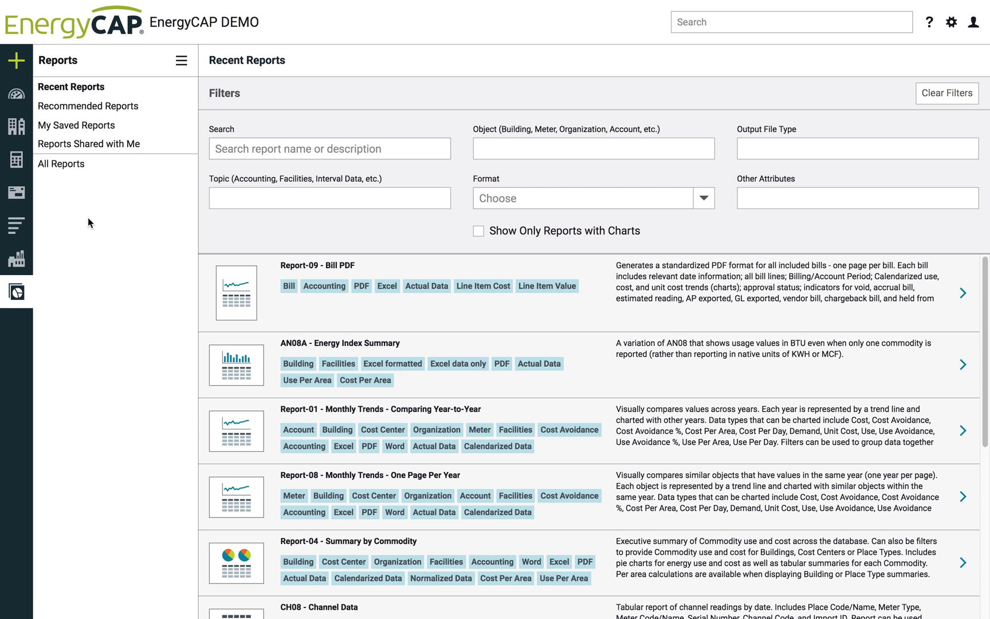
{"action": "left_click", "coordinate": [76, 165]}
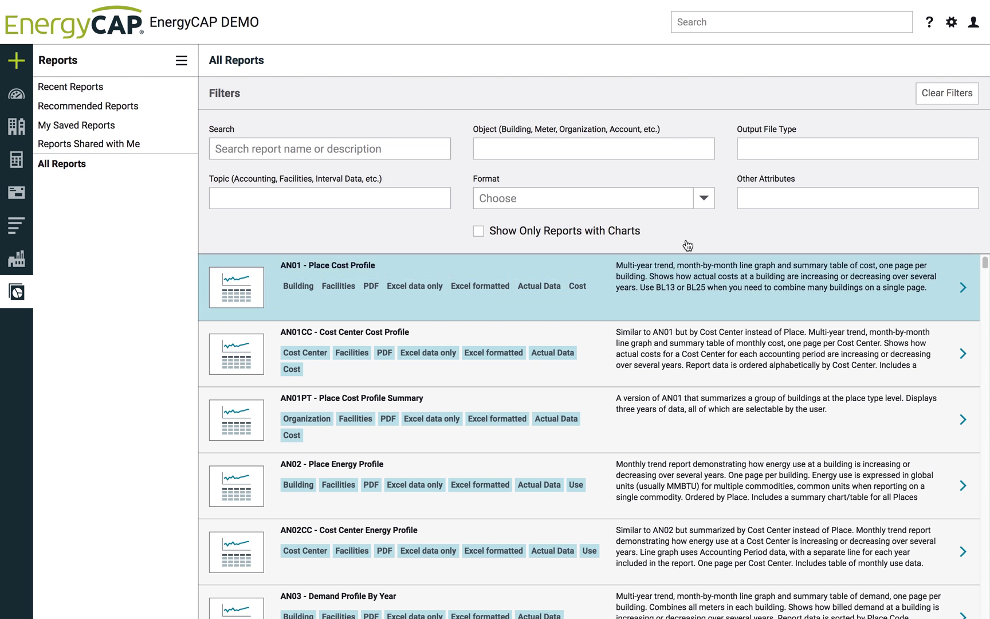
{"action": "left_click", "coordinate": [780, 151]}
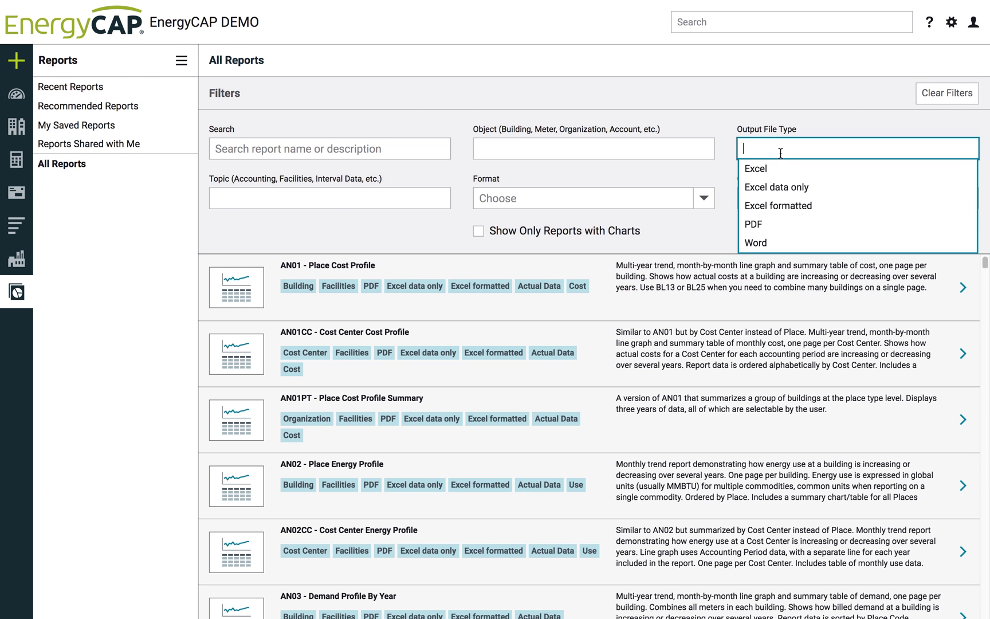
{"action": "left_click", "coordinate": [762, 224]}
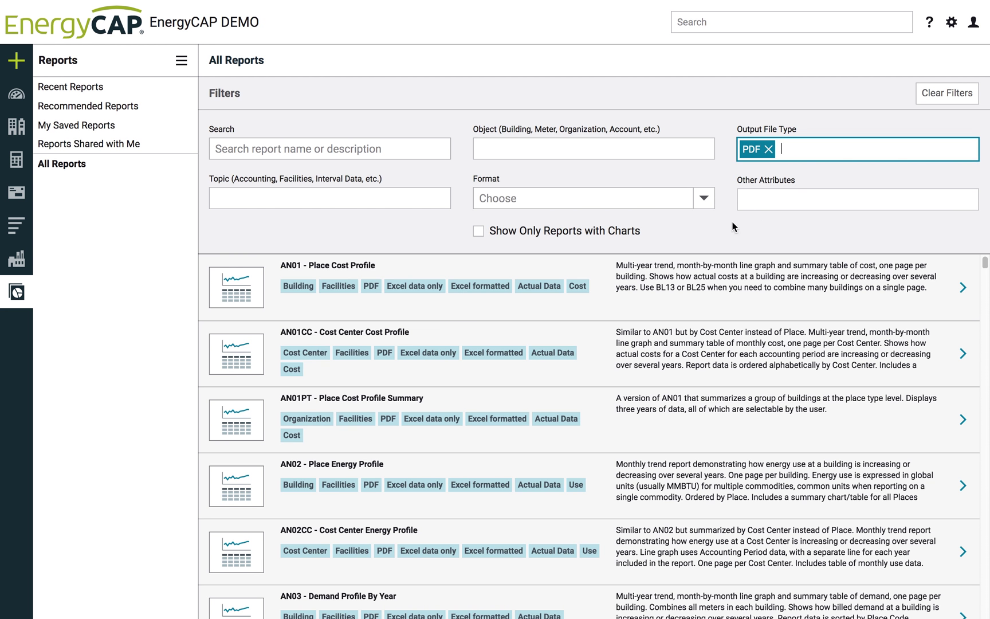
Narrow the reports to the Accounting topic and the Actual Data attribute, showing only reports with charts.
{"action": "left_click", "coordinate": [315, 196]}
{"action": "left_click", "coordinate": [265, 220]}
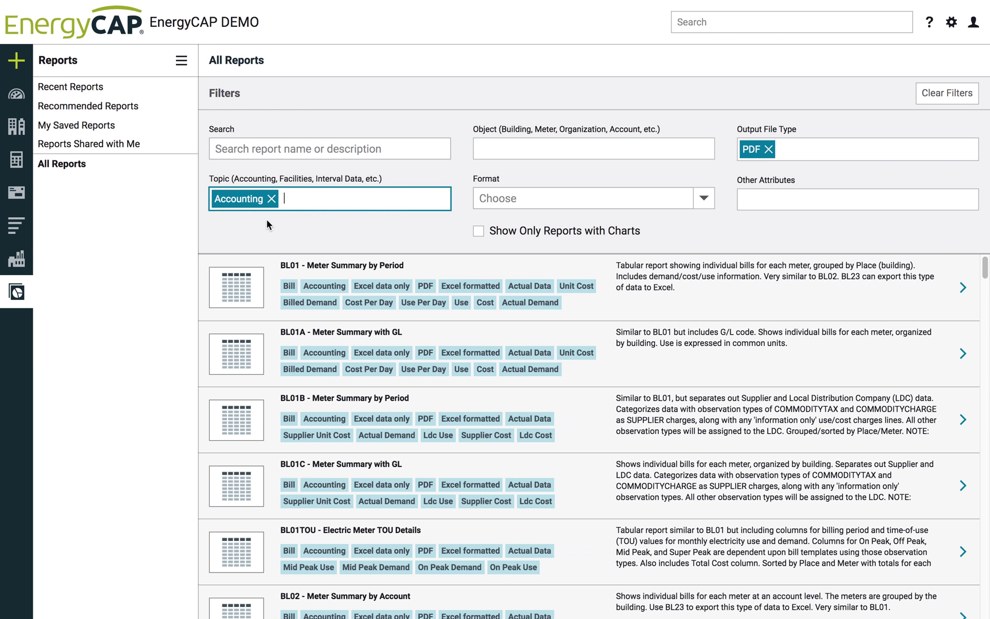
{"action": "left_click", "coordinate": [758, 199]}
{"action": "left_click", "coordinate": [762, 222]}
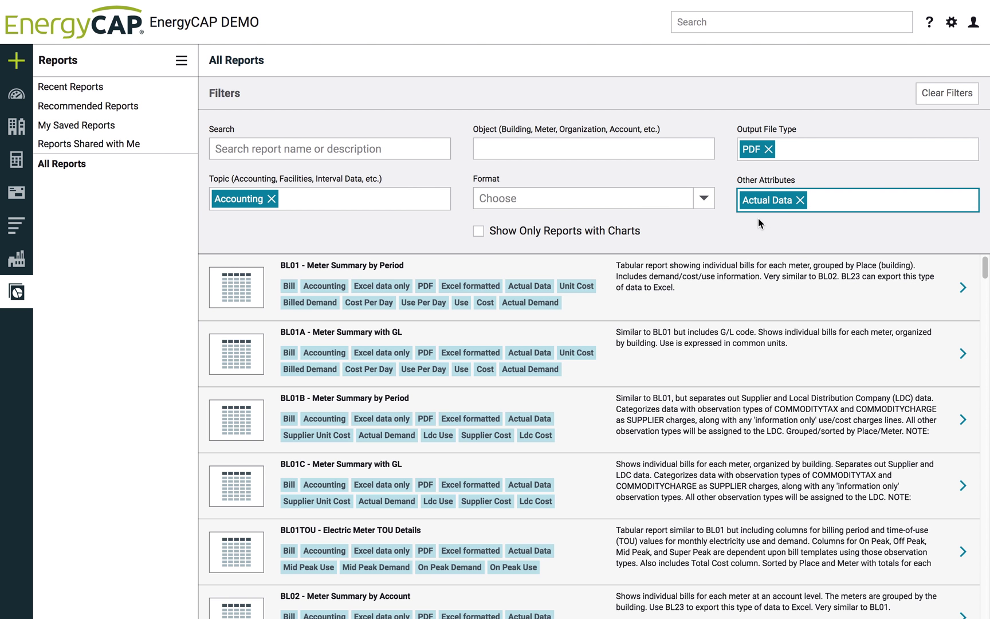
{"action": "left_click", "coordinate": [507, 236]}
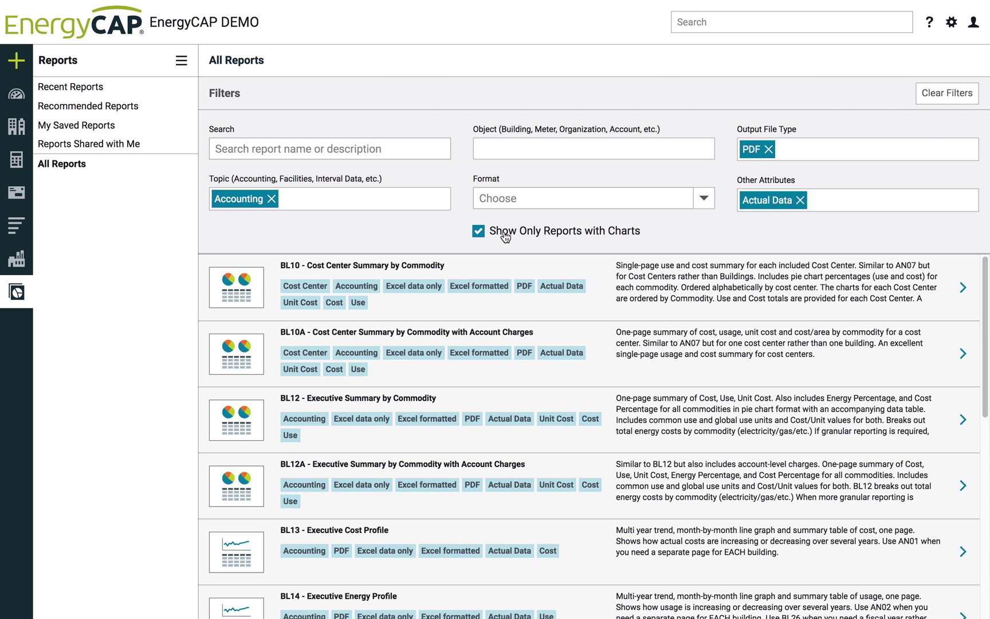
Open the Report-09 Bill PDF report and add an Account Name filter equal to the Water Street ELE account.
{"action": "scroll", "coordinate": [437, 399], "scroll_direction": "down", "scroll_amount": 8}
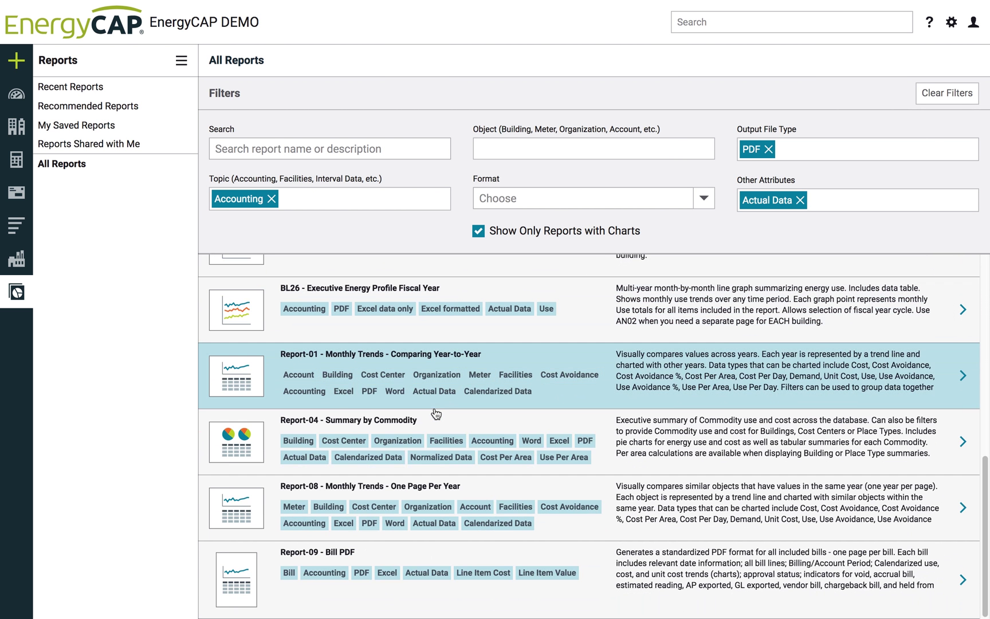
{"action": "left_click", "coordinate": [418, 562]}
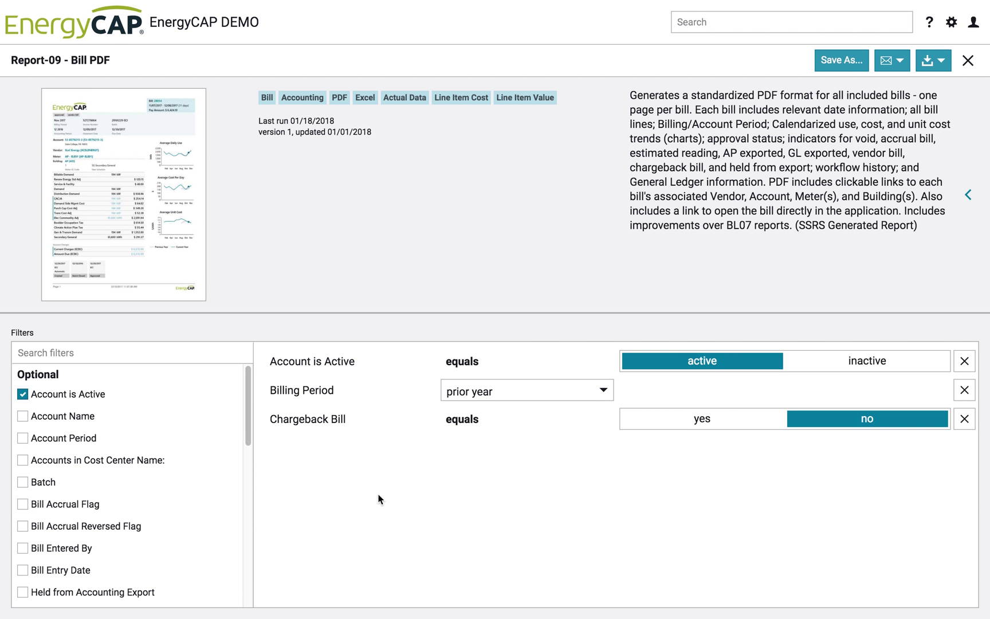
{"action": "left_click", "coordinate": [23, 416]}
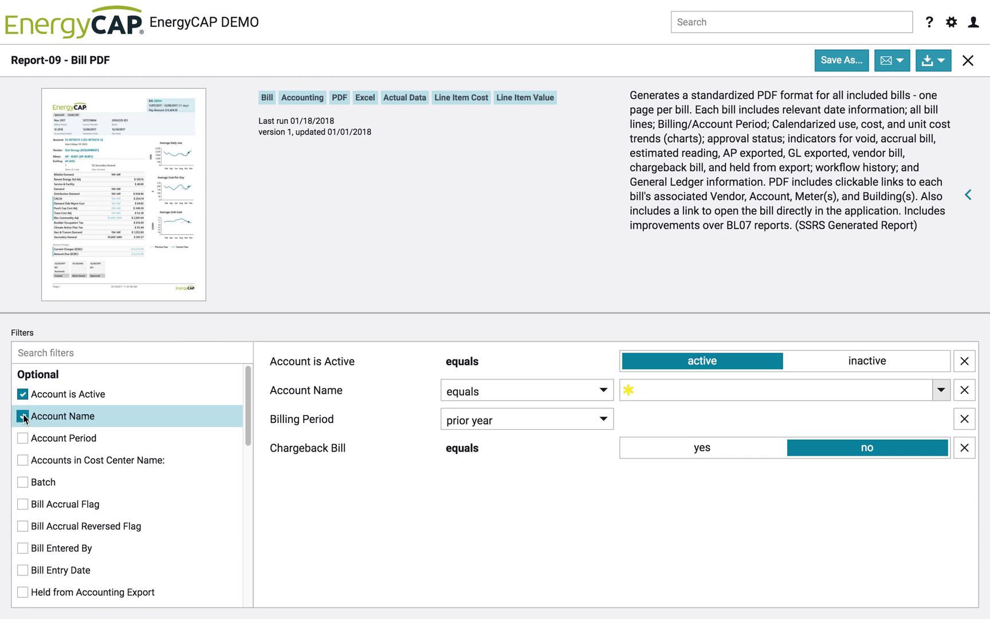
{"action": "left_click", "coordinate": [940, 391]}
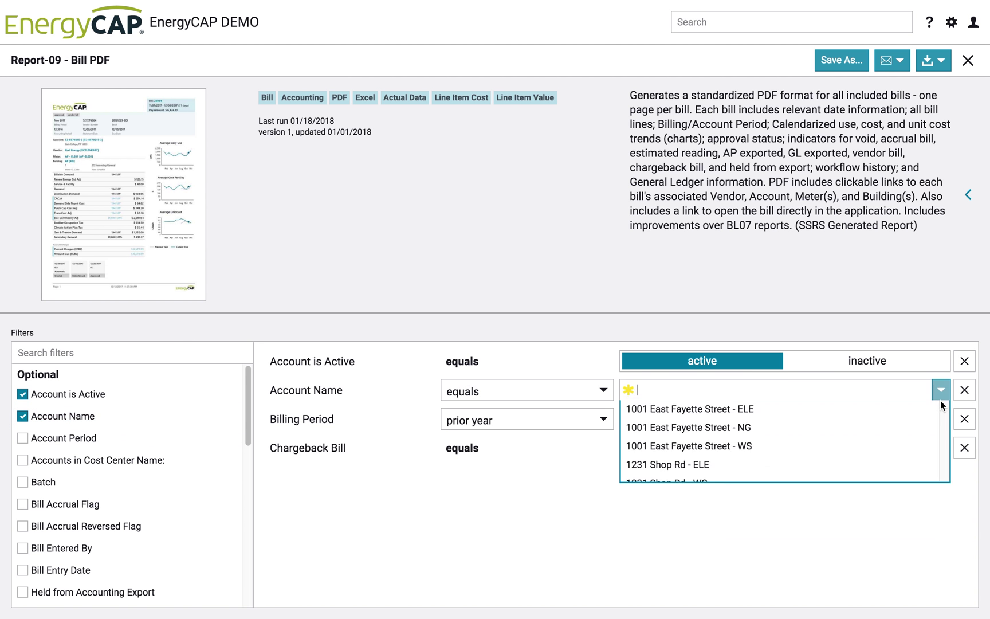
{"action": "scroll", "coordinate": [868, 466], "scroll_direction": "down", "scroll_amount": 10}
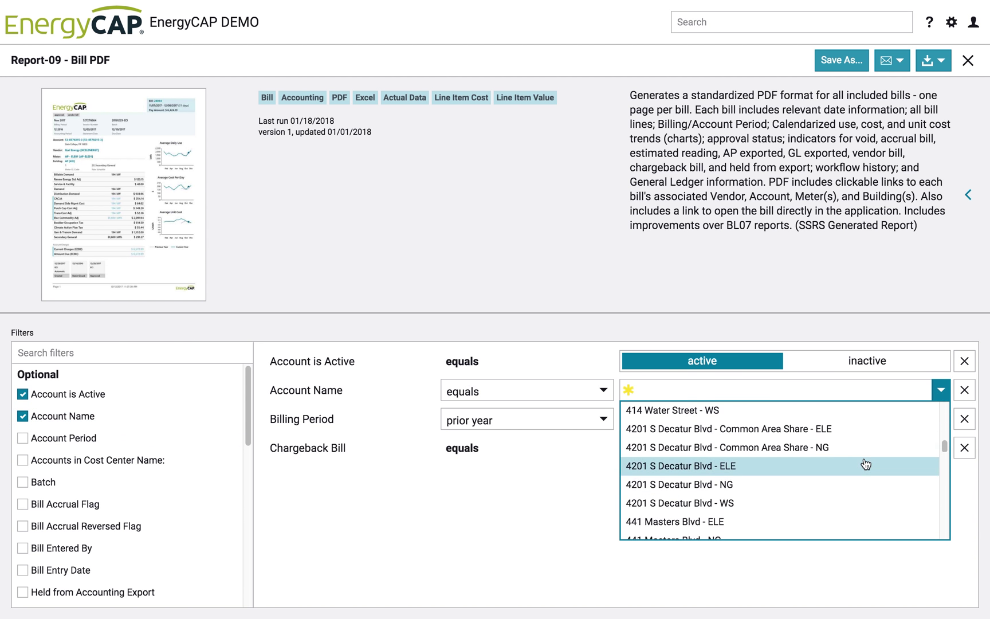
{"action": "scroll", "coordinate": [866, 464], "scroll_direction": "up", "scroll_amount": 2}
{"action": "left_click", "coordinate": [851, 409]}
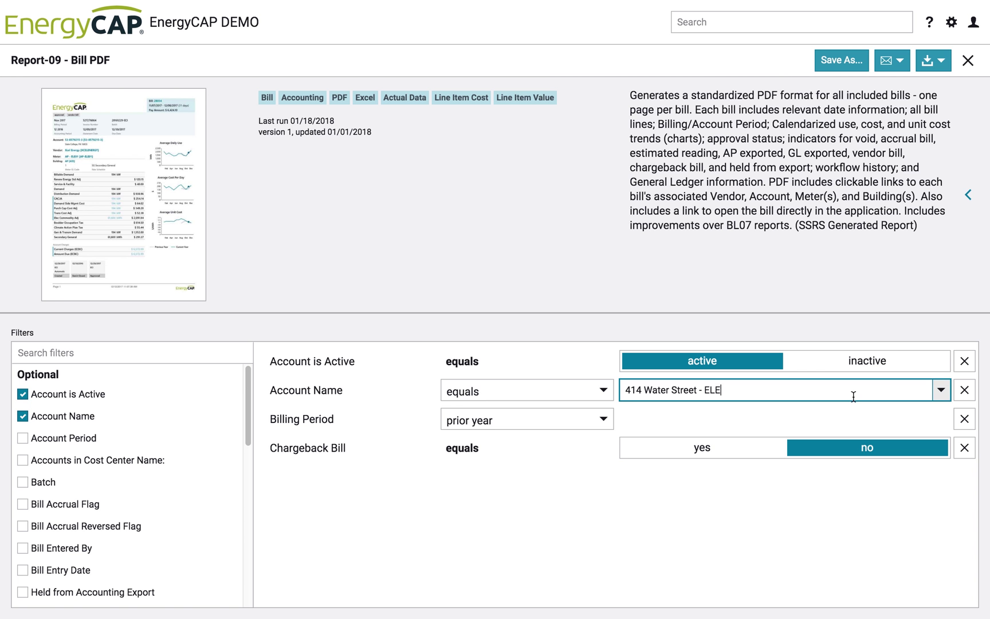
Download the filtered bill report as a PDF and open the downloaded file.
{"action": "left_click", "coordinate": [940, 62]}
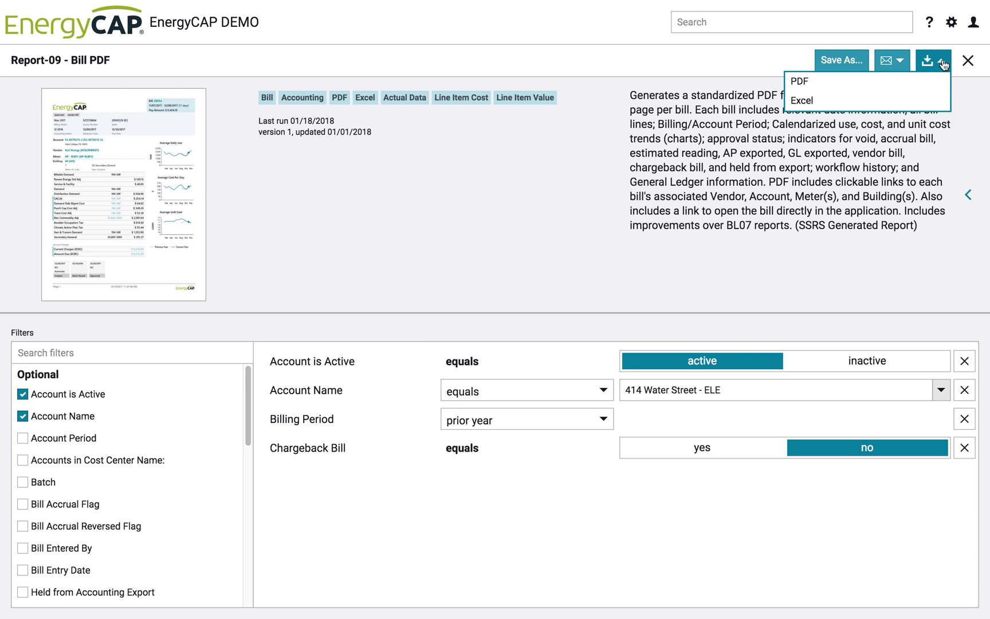
{"action": "left_click", "coordinate": [909, 84]}
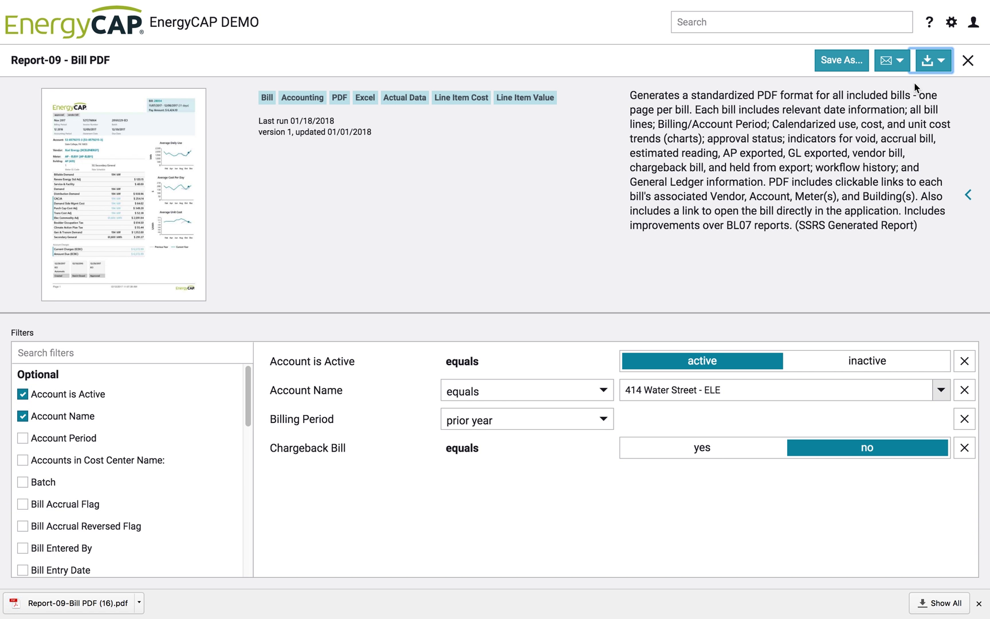
{"action": "left_click", "coordinate": [39, 613]}
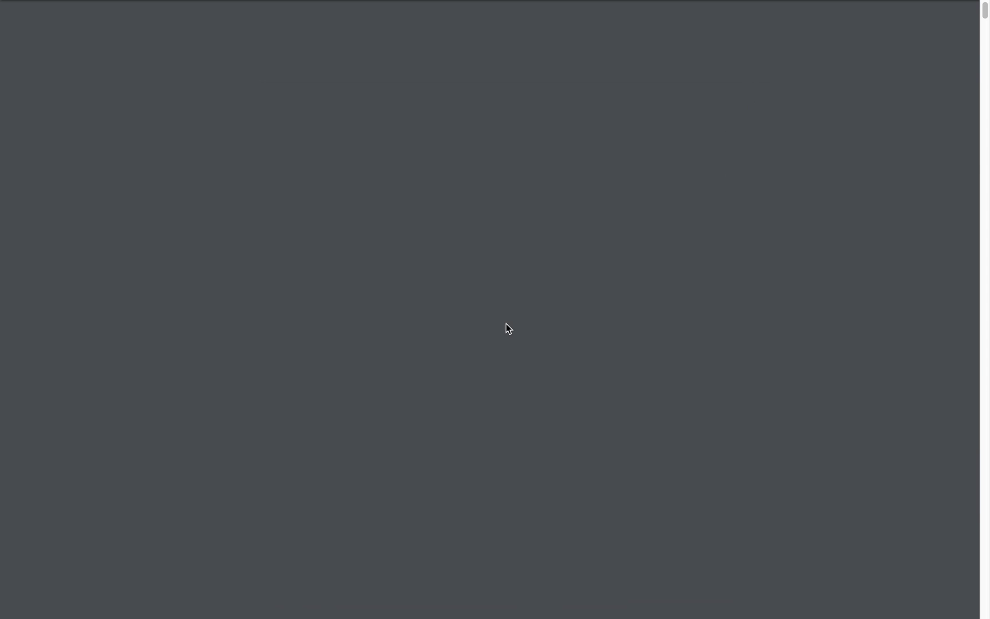
Review the first bill's charges and trend charts, and follow its link to the Kraige Courthouse ELE01 meter.
{"action": "key", "text": "ctrl+plus"}
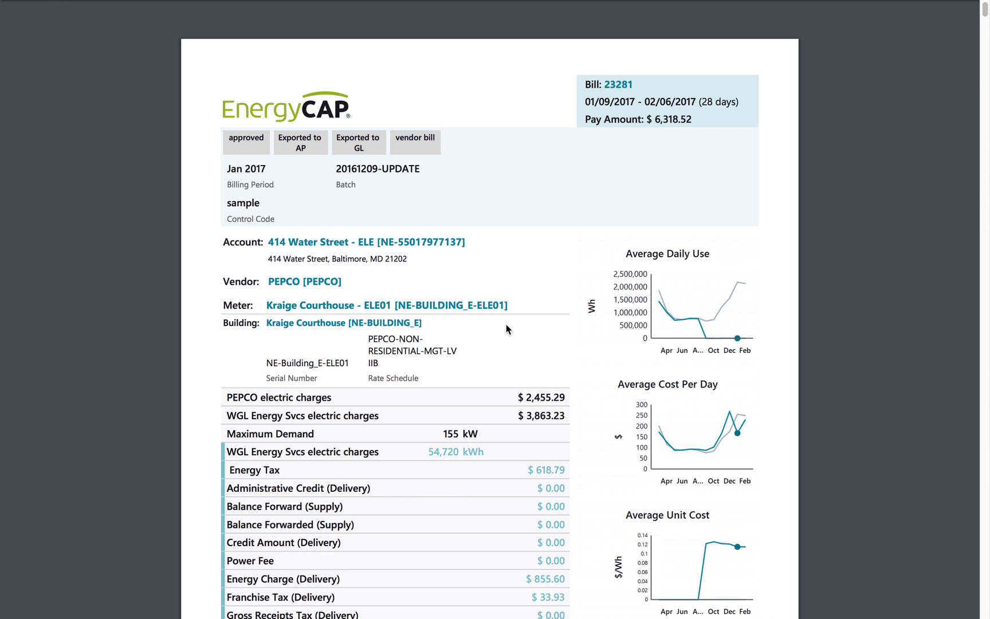
{"action": "scroll", "coordinate": [506, 329], "scroll_direction": "down", "scroll_amount": 5}
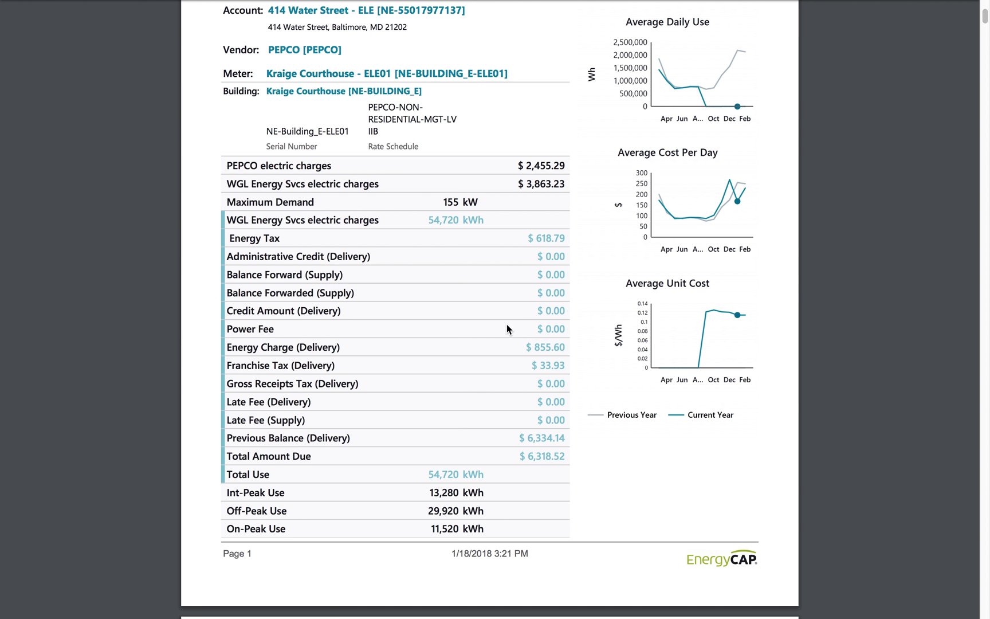
{"action": "left_click", "coordinate": [467, 70]}
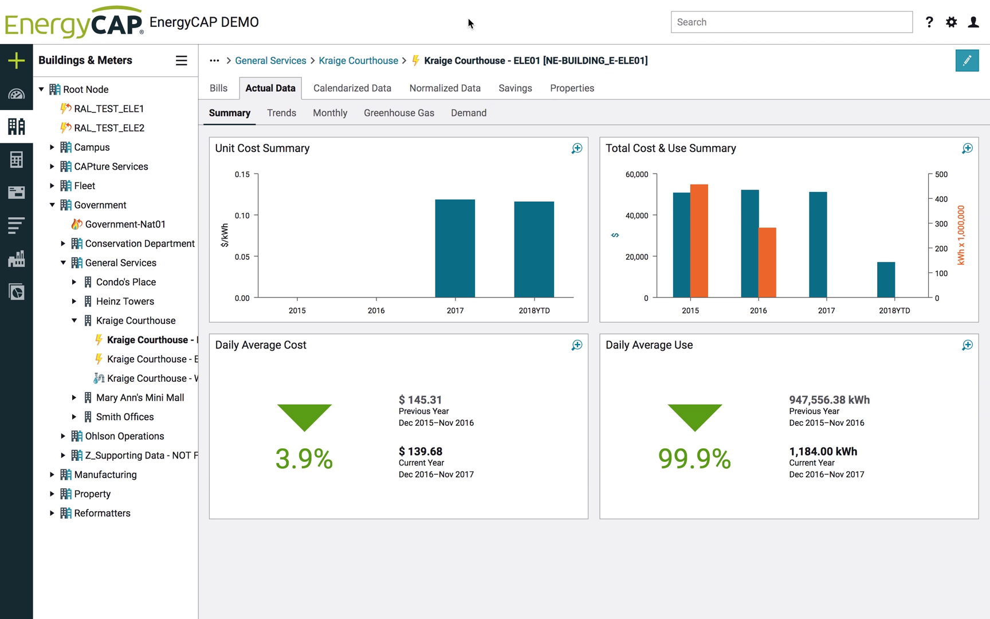
Return to the recent reports, view the form for requesting new features, and close it without sending.
{"action": "left_click", "coordinate": [16, 292]}
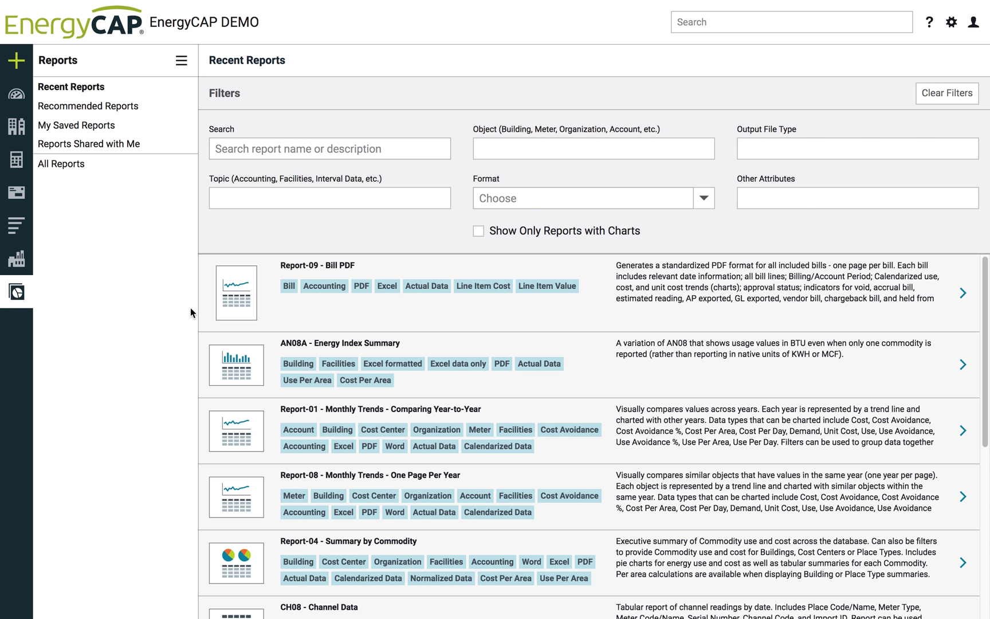
{"action": "left_click", "coordinate": [975, 30]}
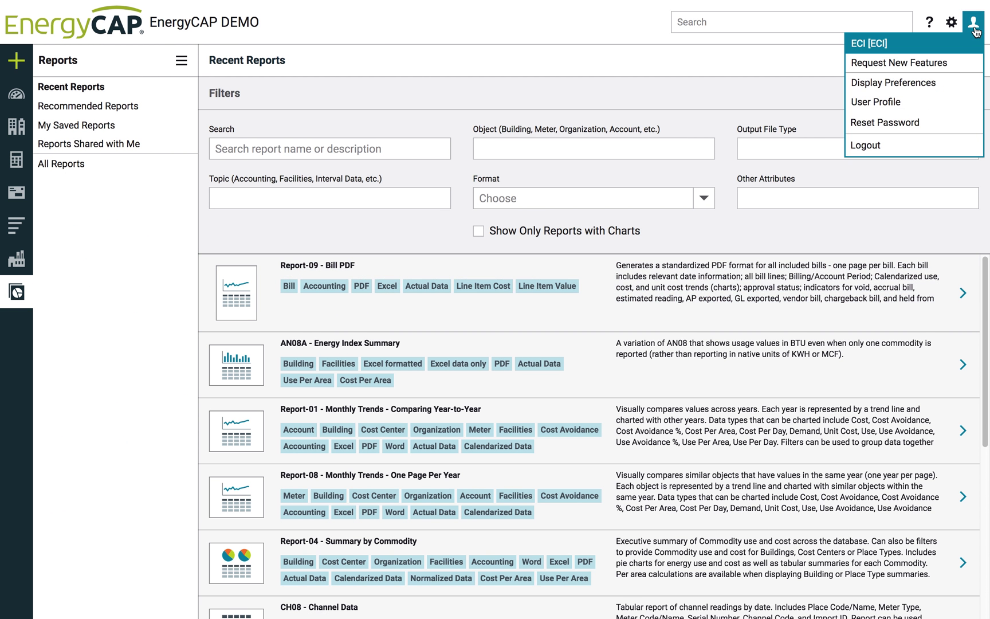
{"action": "left_click", "coordinate": [965, 64]}
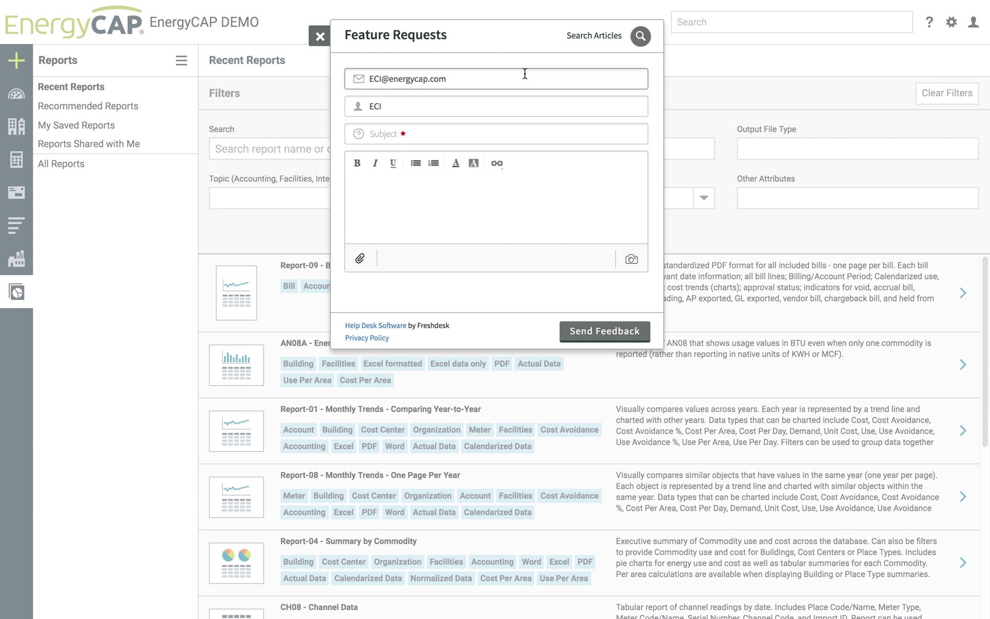
{"action": "left_click", "coordinate": [321, 38]}
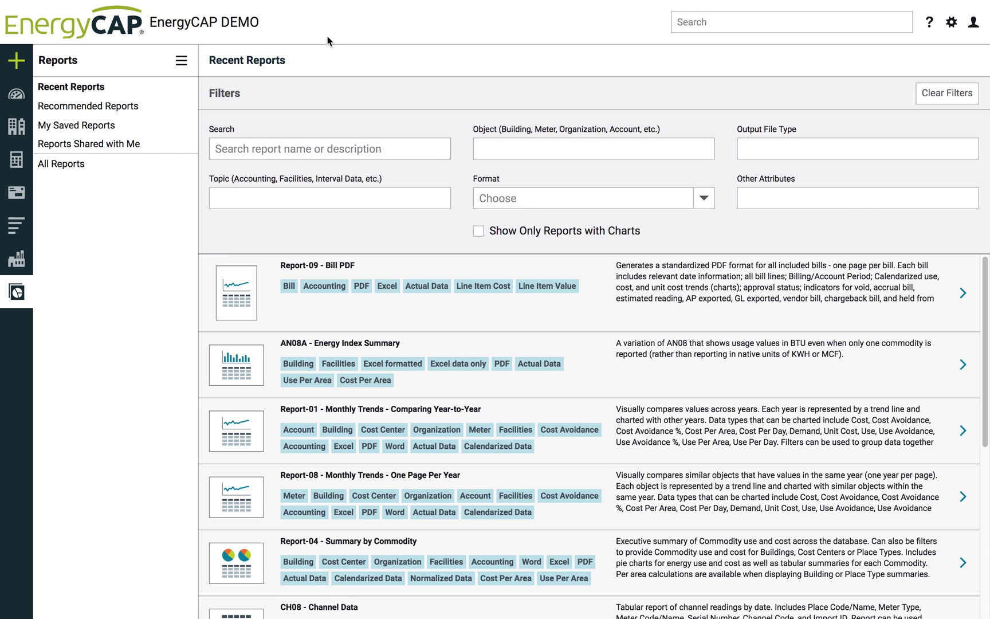
Go to the dashboards, open the shared High School Smart Meters dashboard, and examine its meter demand charts.
{"action": "left_click", "coordinate": [17, 94]}
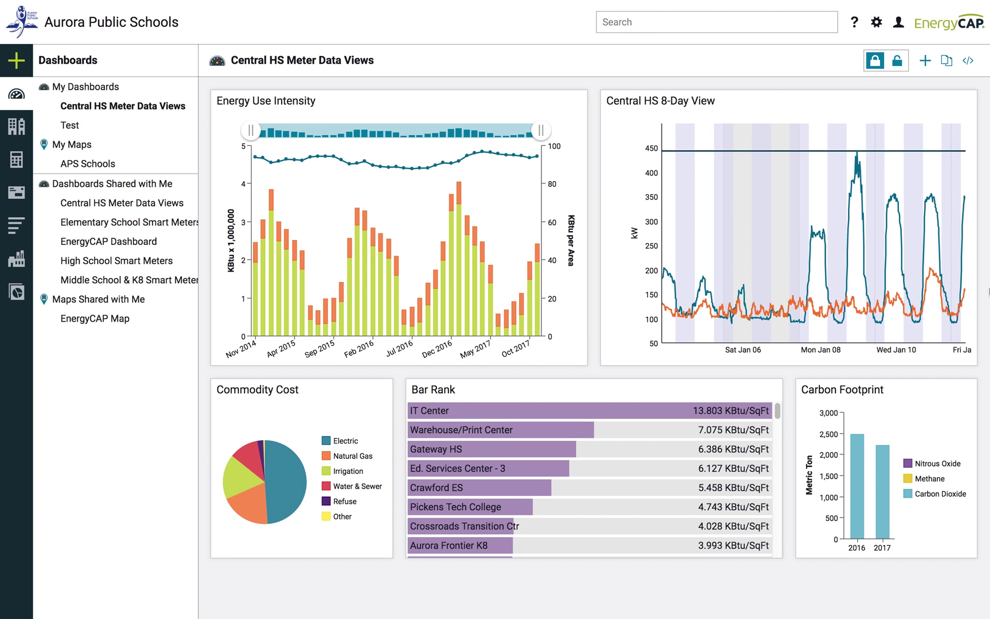
{"action": "mouse_move", "coordinate": [768, 298]}
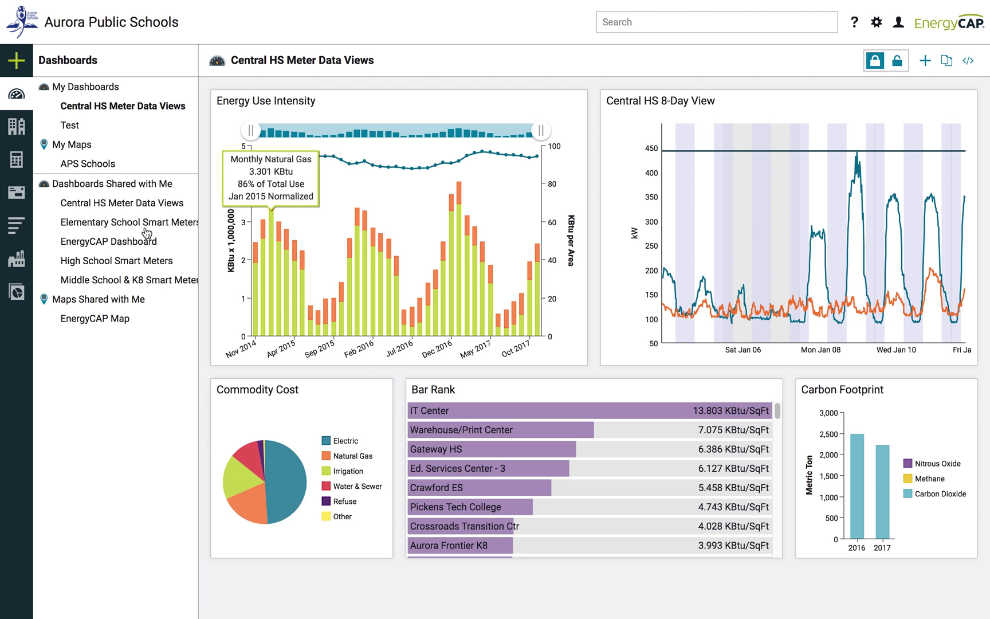
{"action": "left_click", "coordinate": [112, 262]}
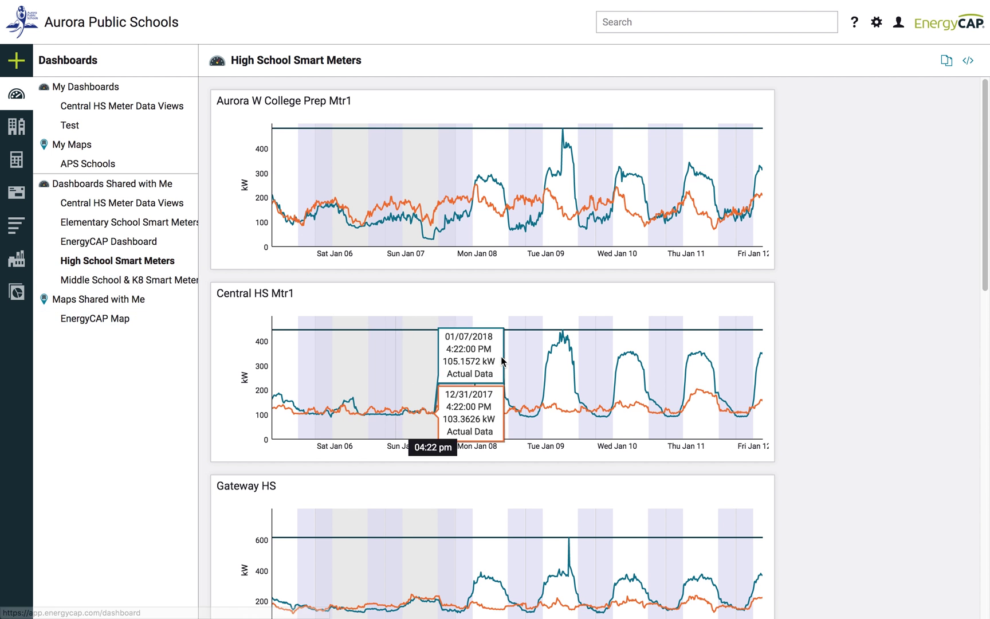
{"action": "left_click_drag", "start_coordinate": [984, 272], "coordinate": [960, 606]}
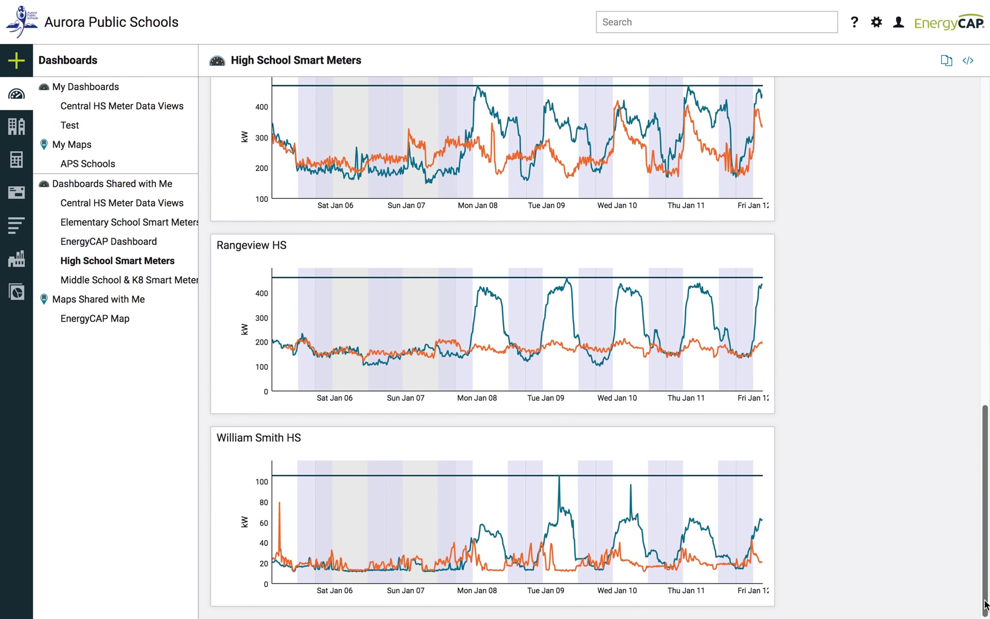
{"action": "left_click_drag", "start_coordinate": [985, 606], "coordinate": [982, 278]}
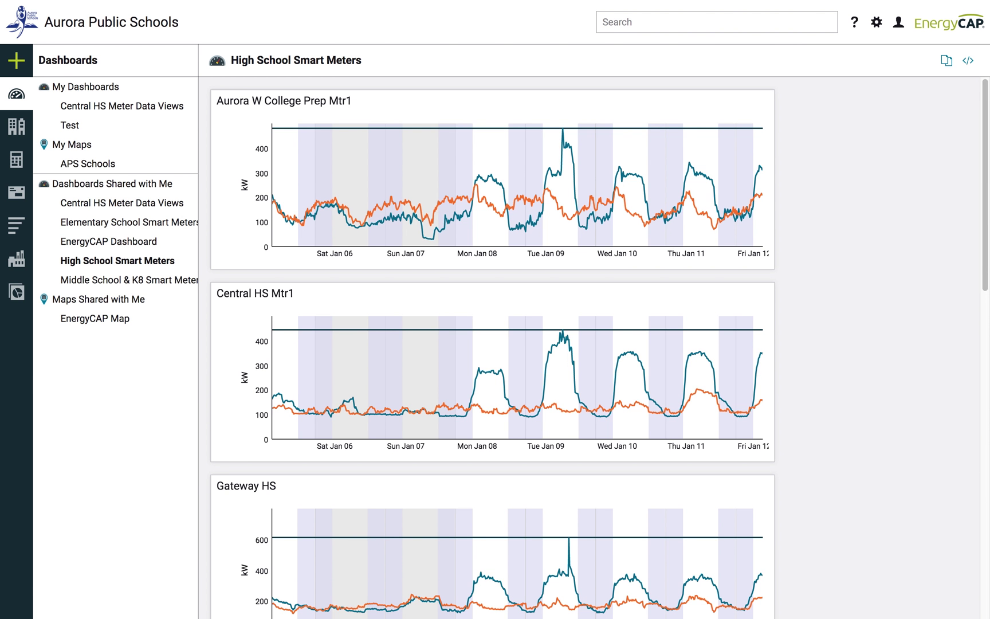
{"action": "mouse_move", "coordinate": [588, 141]}
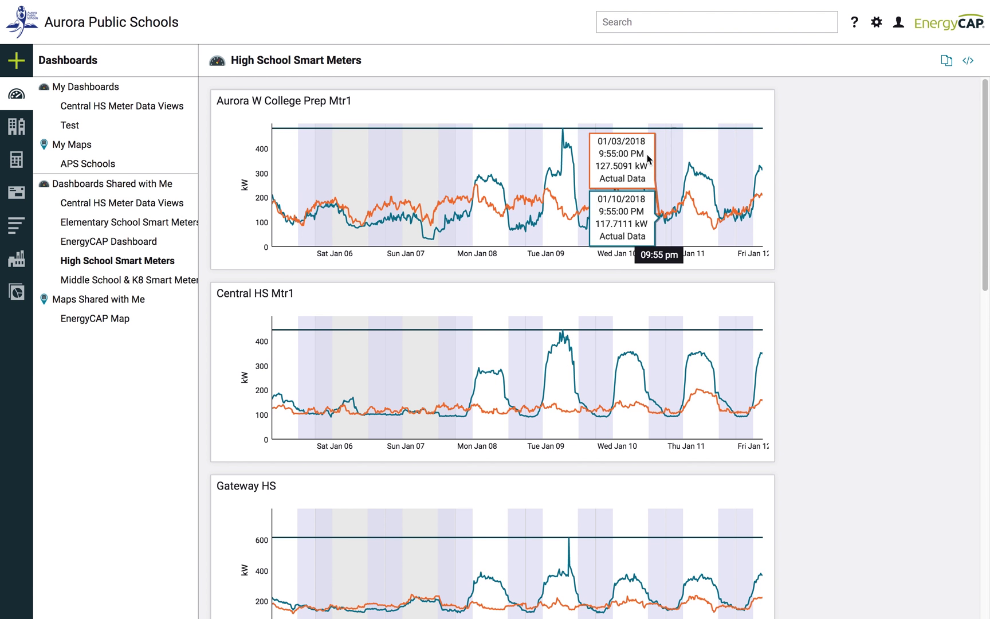